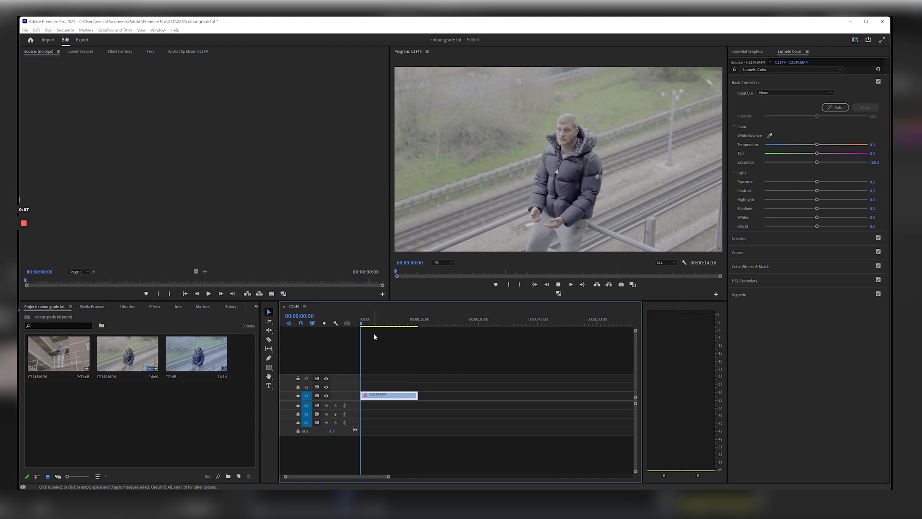
- Preview the ungraded C2149 footage, scrubbing back to just past the one-second mark
{"action": "key", "text": "space"}
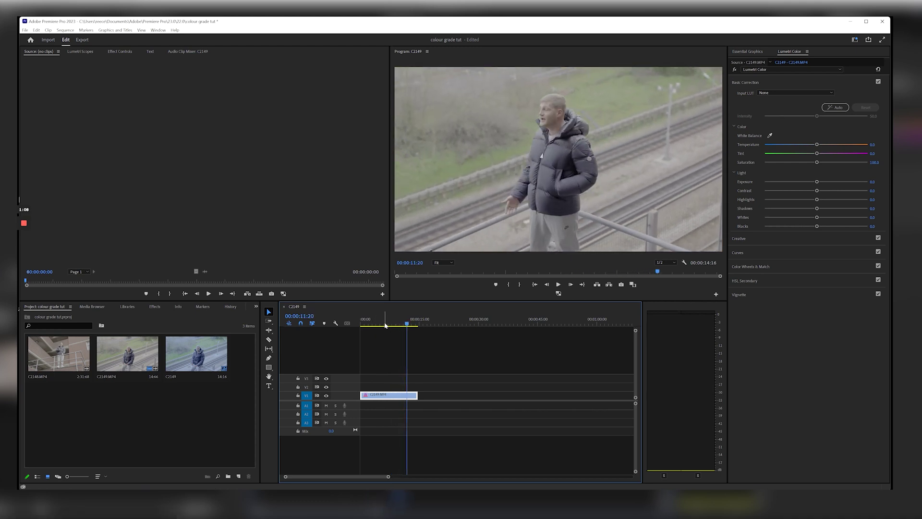
{"action": "left_click", "coordinate": [381, 324]}
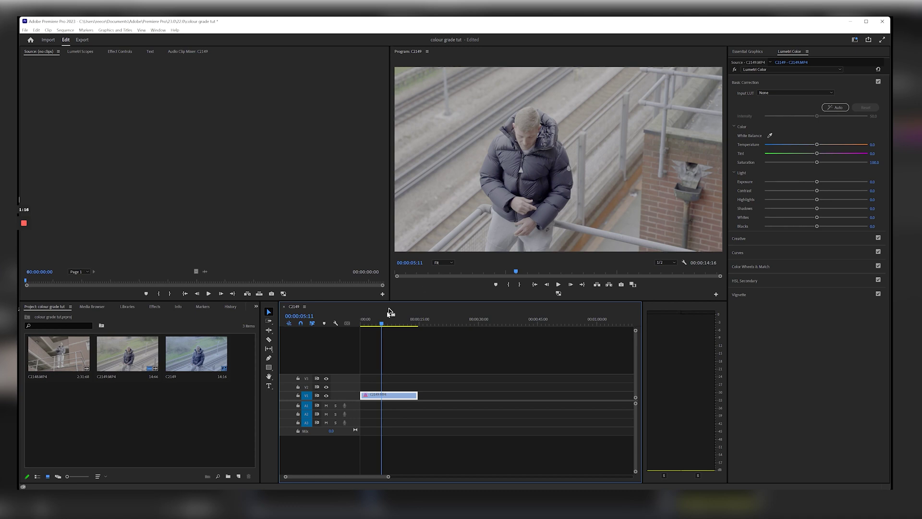
{"action": "left_click", "coordinate": [369, 324]}
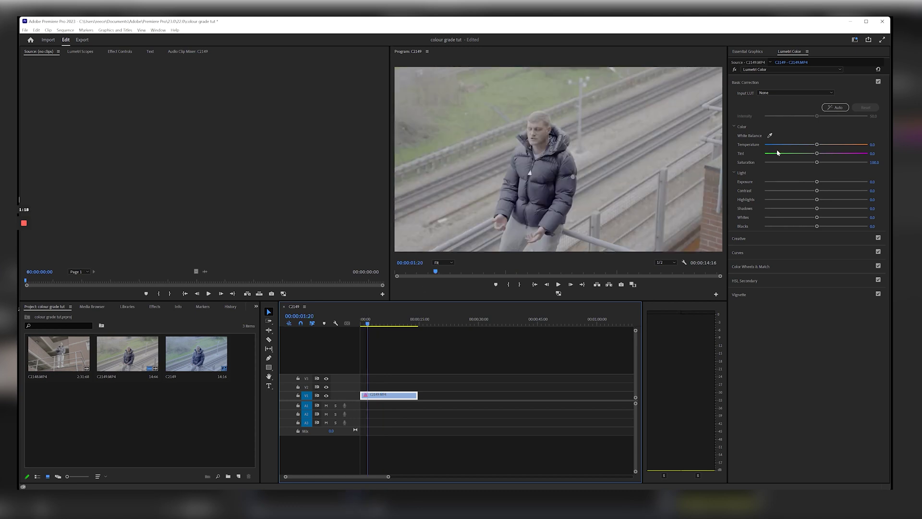
{"action": "left_click", "coordinate": [365, 324]}
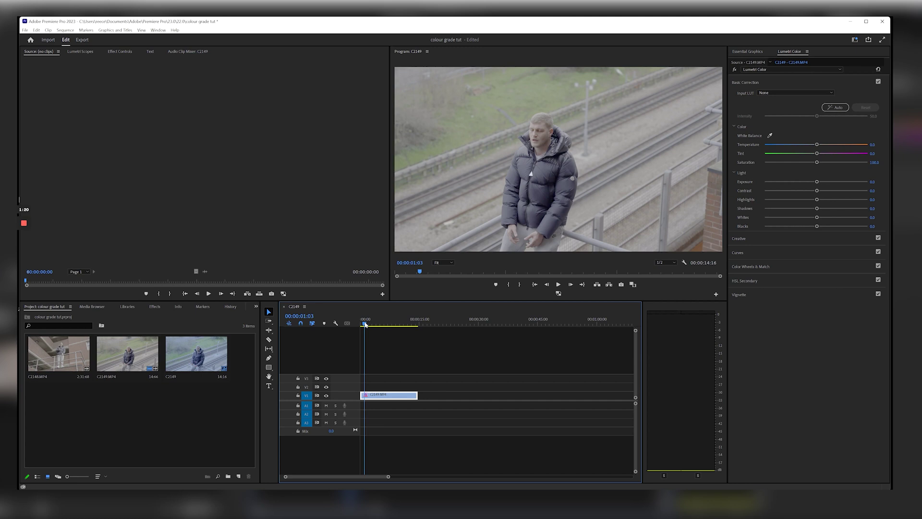
{"action": "key", "text": "space"}
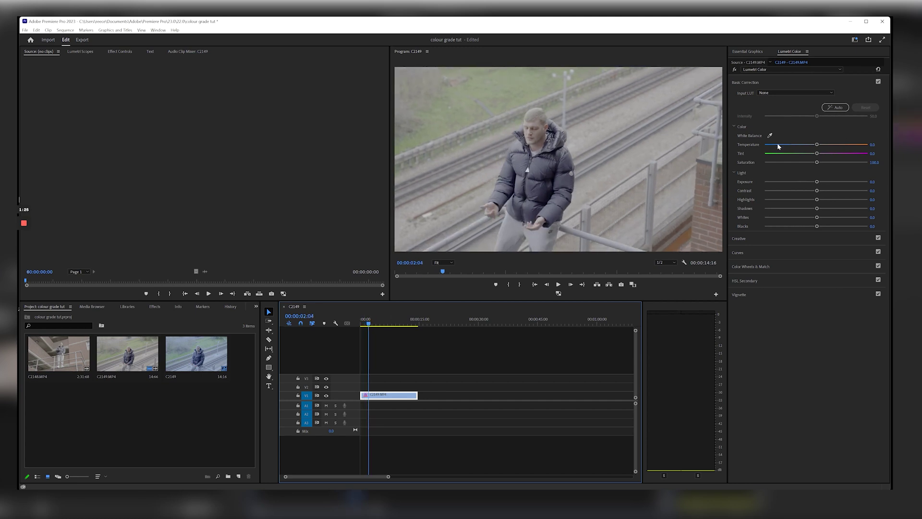
- Cool the Basic Correction white balance Temperature to -20.0
{"action": "left_click", "coordinate": [804, 144]}
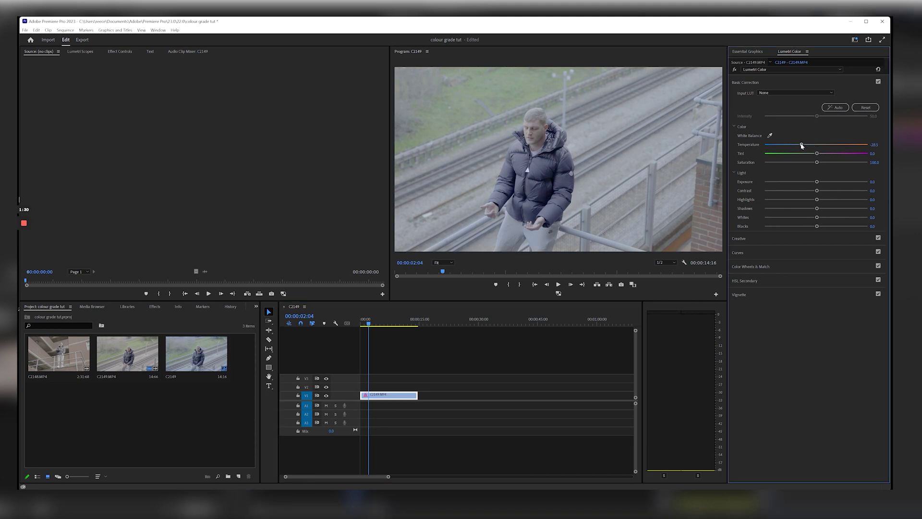
{"action": "left_click", "coordinate": [874, 144]}
{"action": "type", "text": "-20"}
{"action": "key", "text": "Return"}
- Try the Contrast slider, then set Basic Correction Contrast to exactly 90.0
{"action": "left_click_drag", "start_coordinate": [818, 191], "coordinate": [858, 191]}
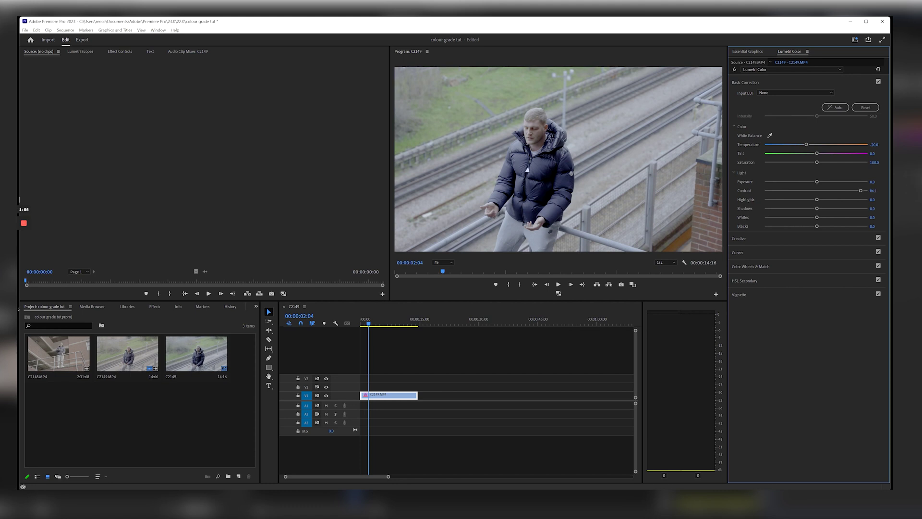
{"action": "left_click", "coordinate": [875, 191]}
{"action": "type", "text": "90"}
{"action": "key", "text": "Return"}
- Set Shadows to -35.0, boost Saturation to about 170, and bypass Lumetri to compare
{"action": "left_click_drag", "start_coordinate": [817, 210], "coordinate": [795, 211]}
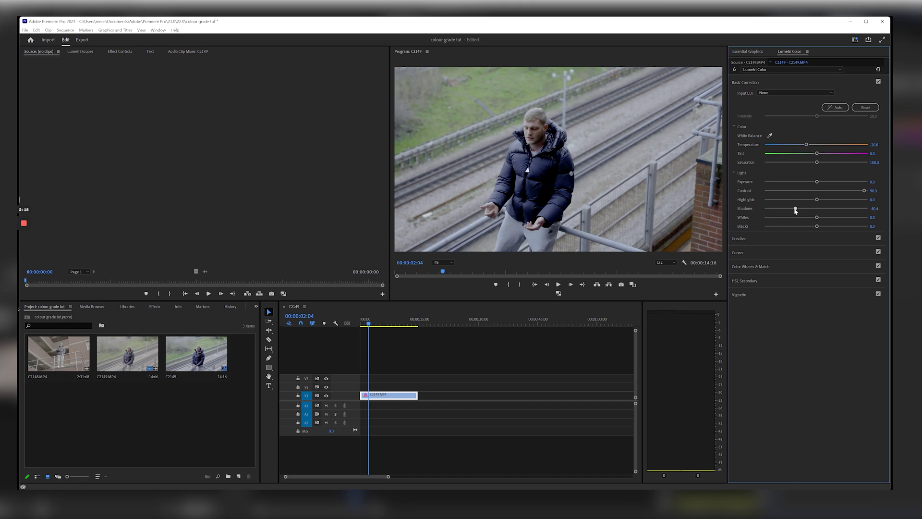
{"action": "left_click", "coordinate": [877, 208]}
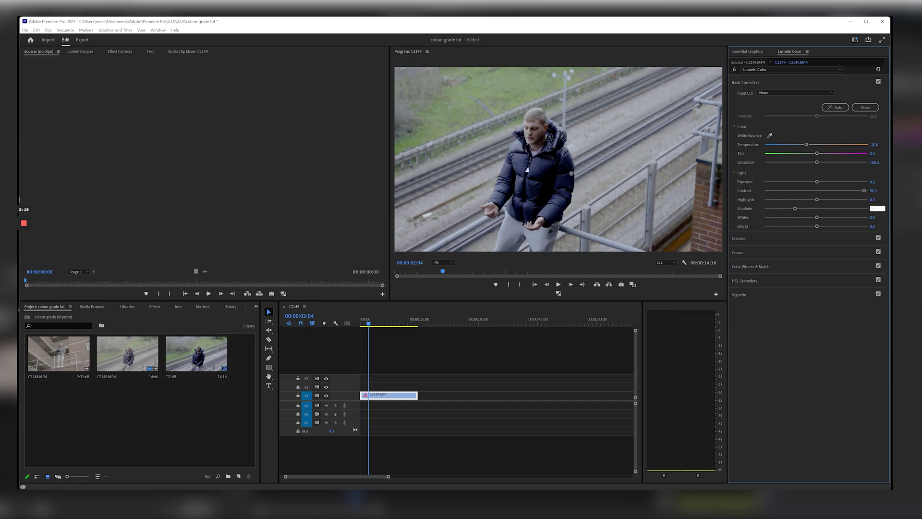
{"action": "type", "text": "-35"}
{"action": "key", "text": "Return"}
{"action": "left_click_drag", "start_coordinate": [817, 162], "coordinate": [829, 164]}
{"action": "left_click", "coordinate": [777, 237]}
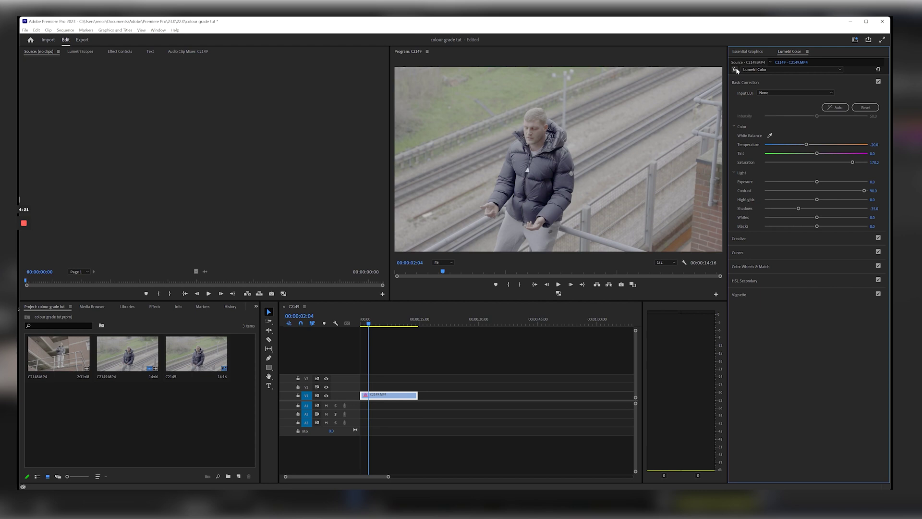
- Toggle the Lumetri grade off and on to compare, leaving it active
{"action": "left_click", "coordinate": [735, 70]}
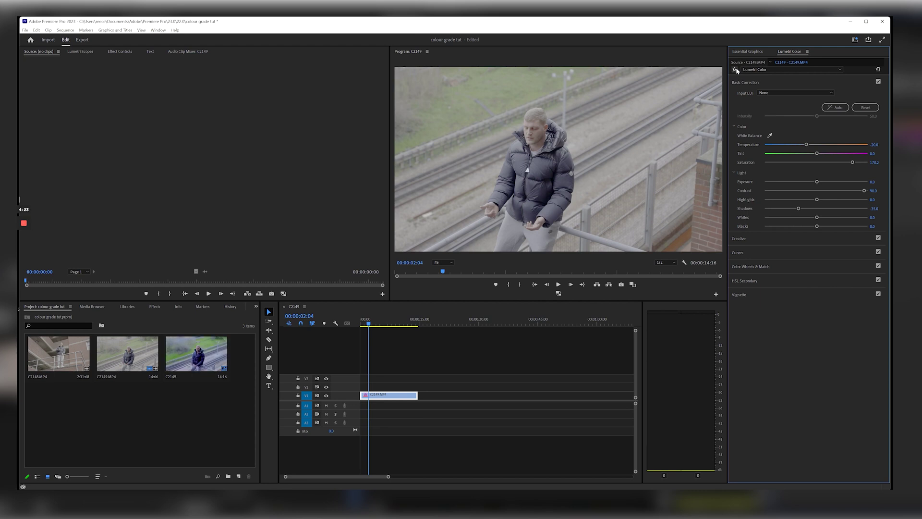
{"action": "left_click", "coordinate": [736, 70]}
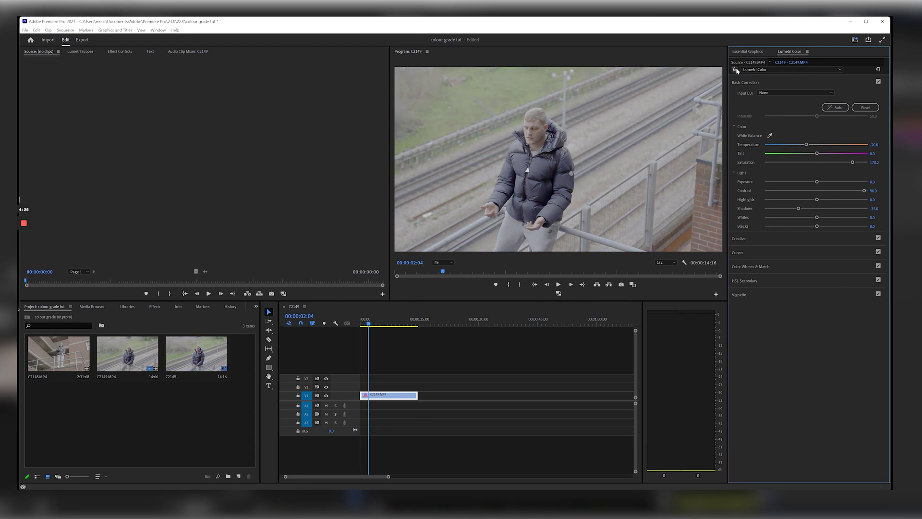
{"action": "left_click", "coordinate": [735, 70]}
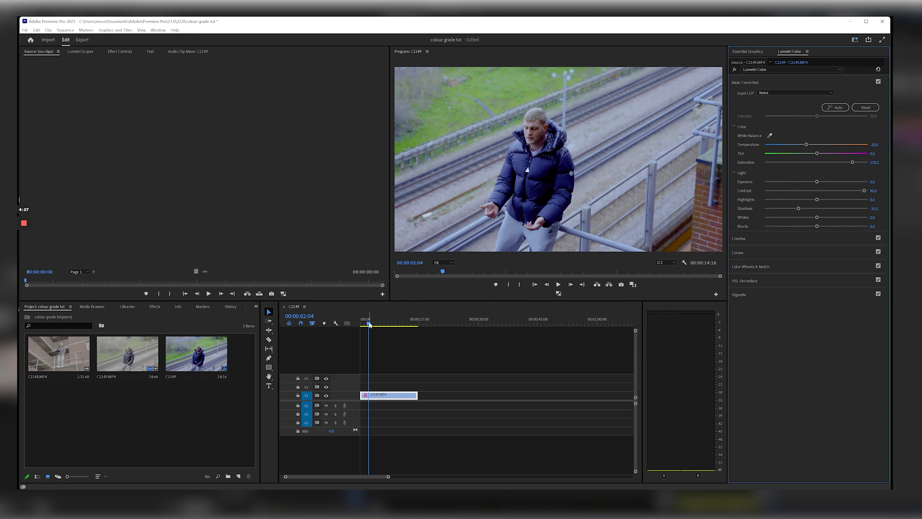
- Play the graded clip from the start, then return to the first frame
{"action": "left_click_drag", "start_coordinate": [367, 322], "coordinate": [356, 324]}
{"action": "key", "text": "space"}
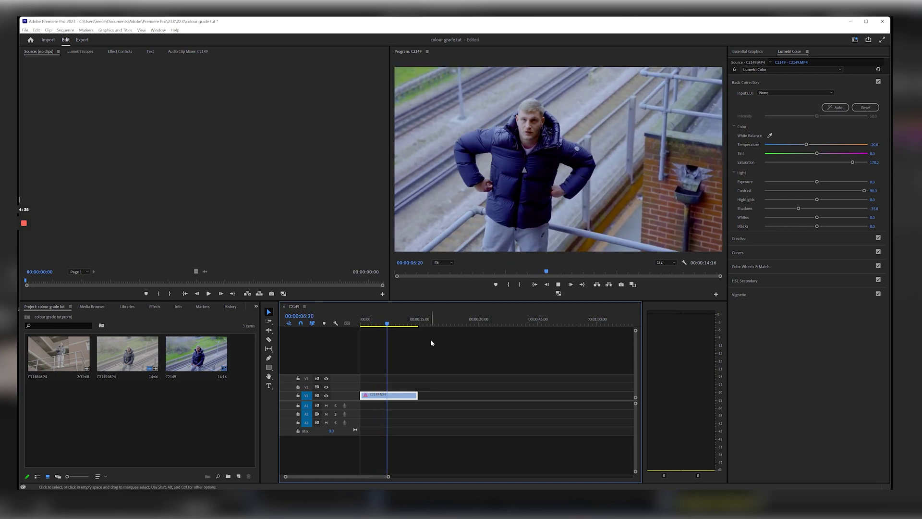
{"action": "key", "text": "space"}
{"action": "key", "text": "Home"}
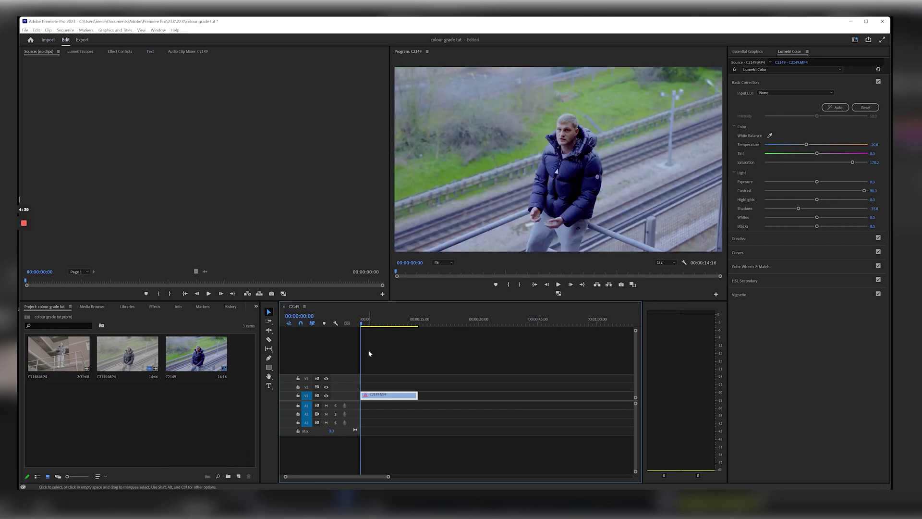
- Create a new 3840×2160, 24 fps Adjustment Layer in the Project panel
{"action": "left_click", "coordinate": [238, 476]}
{"action": "left_click", "coordinate": [259, 430]}
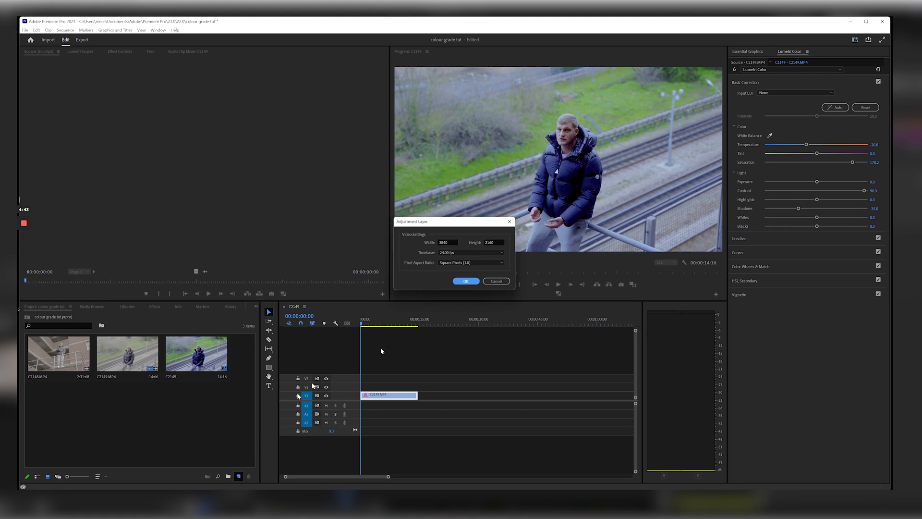
{"action": "left_click", "coordinate": [466, 283]}
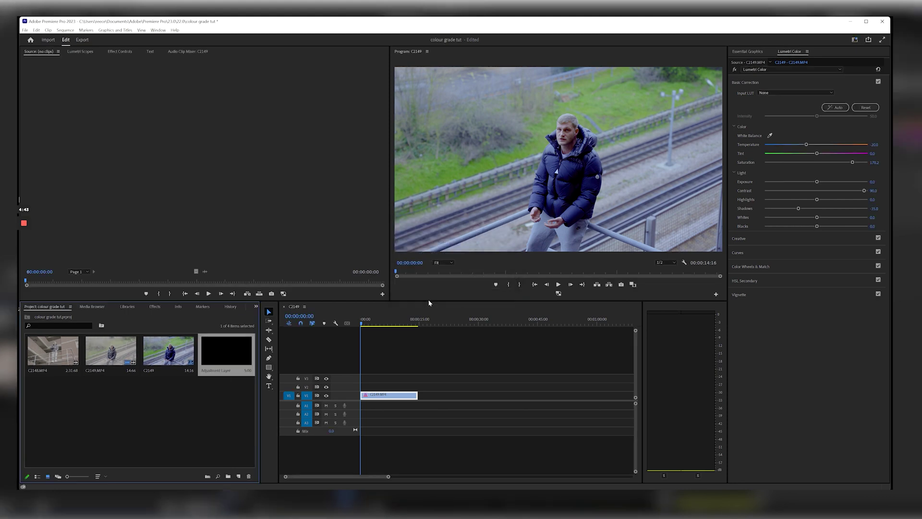
- Mark In/Out on the adjustment layer and place it on V2 above C2149
{"action": "double_click", "coordinate": [226, 358]}
{"action": "left_click", "coordinate": [159, 293]}
{"action": "left_click", "coordinate": [170, 293]}
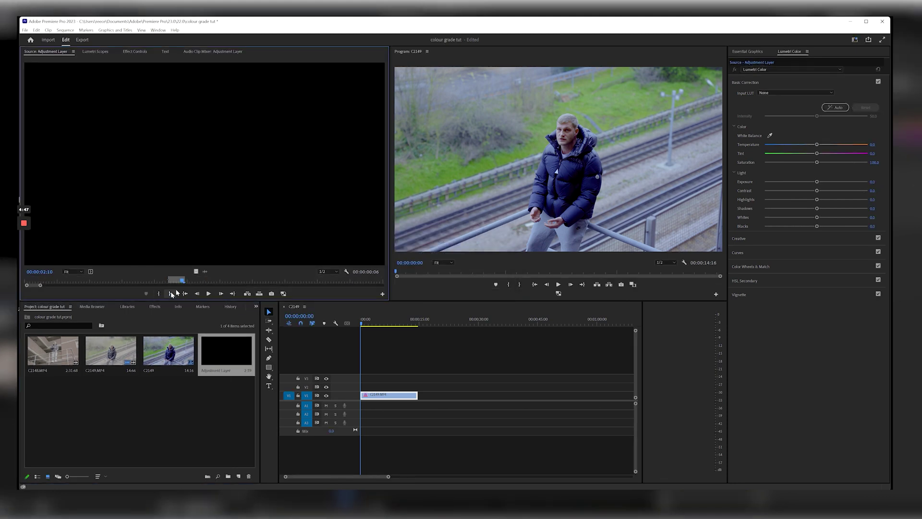
{"action": "left_click_drag", "start_coordinate": [196, 272], "coordinate": [418, 387]}
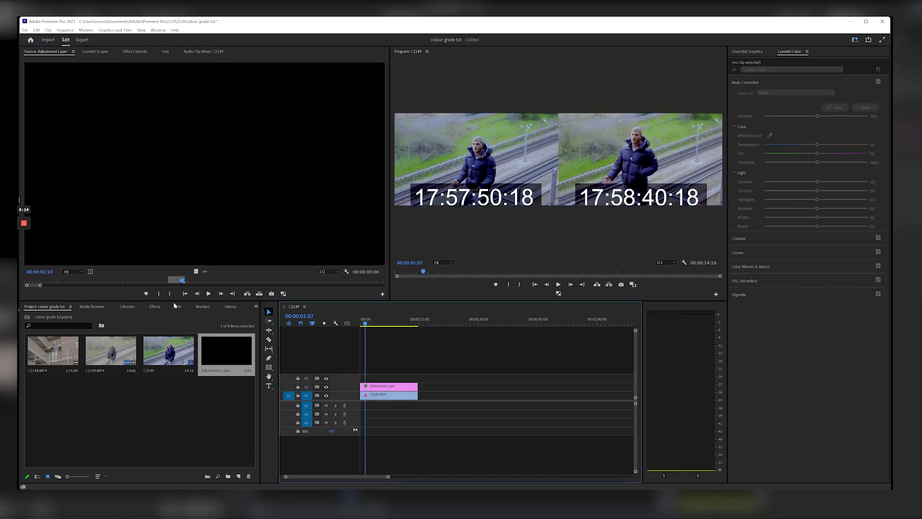
- Search effects for GLOW and apply uni.Glow to the V2 Adjustment Layer
{"action": "left_click", "coordinate": [157, 307]}
{"action": "left_click", "coordinate": [77, 314]}
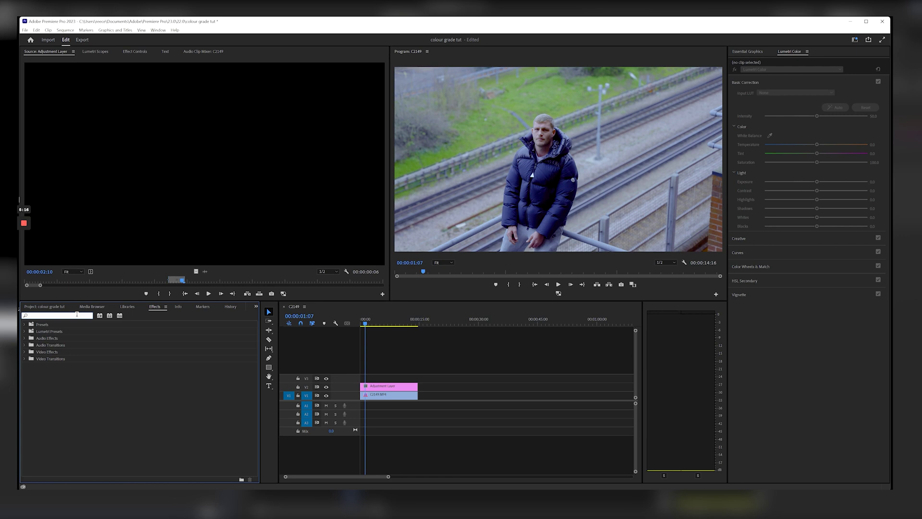
{"action": "type", "text": "GLOW"}
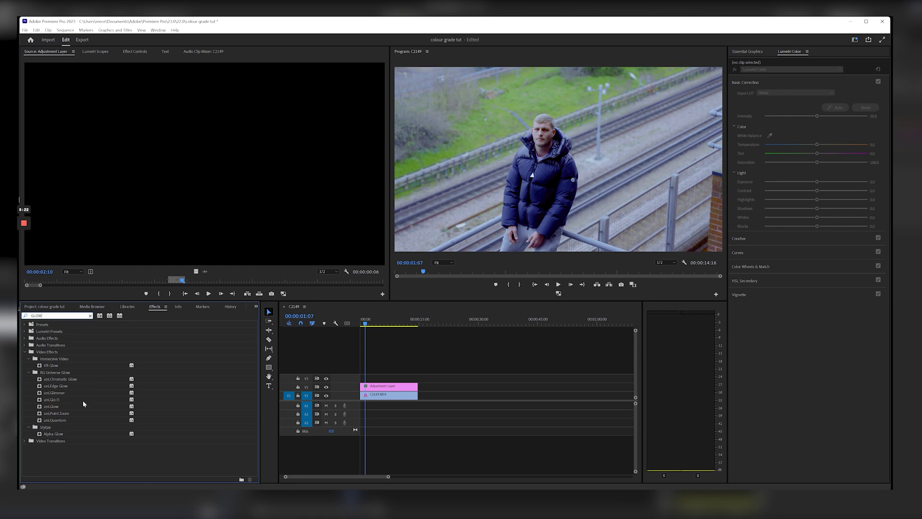
{"action": "left_click", "coordinate": [54, 409]}
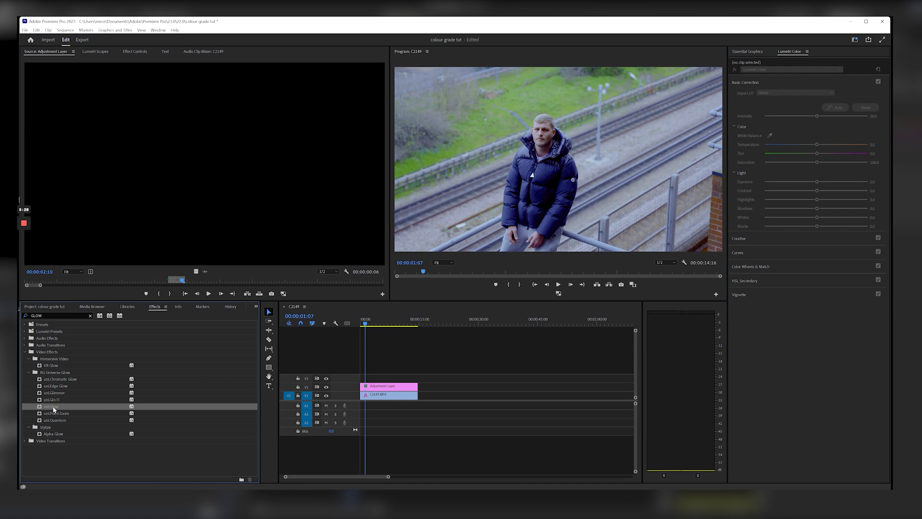
{"action": "left_click_drag", "start_coordinate": [55, 410], "coordinate": [394, 387]}
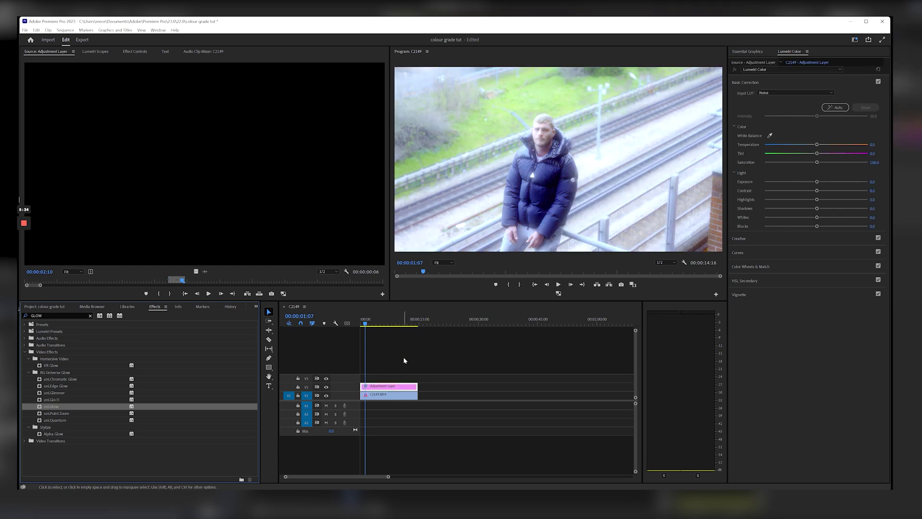
- Lower uni.Glow Intensity from 0.3 to 0.2 and put the playhead back at the start
{"action": "left_click", "coordinate": [142, 50]}
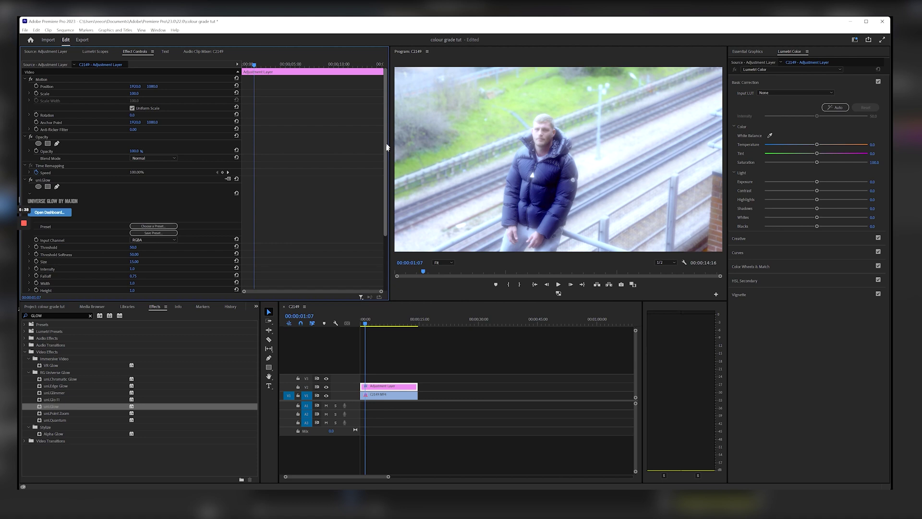
{"action": "left_click_drag", "start_coordinate": [387, 147], "coordinate": [386, 170]}
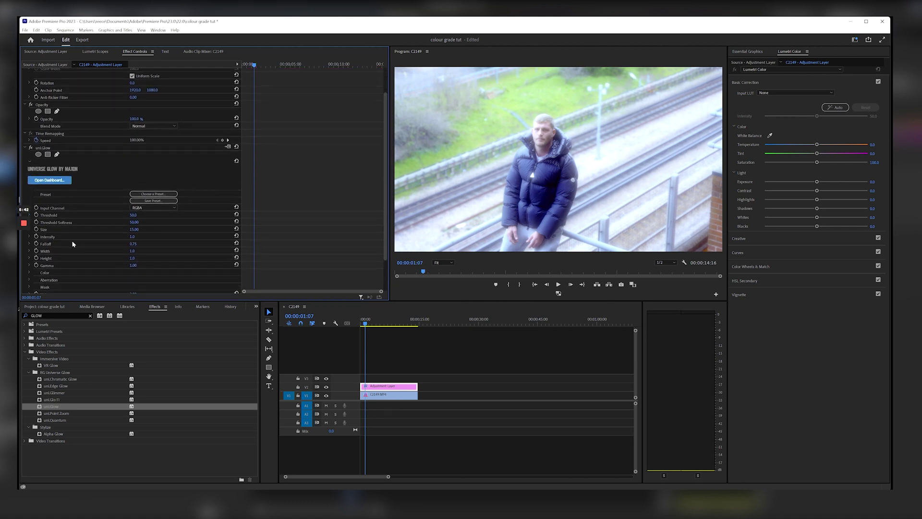
{"action": "left_click", "coordinate": [133, 236]}
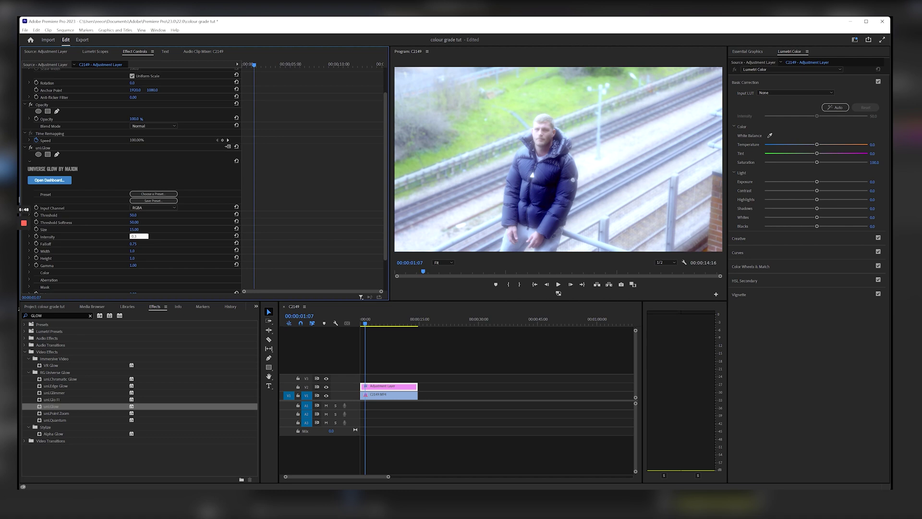
{"action": "key", "text": "Return"}
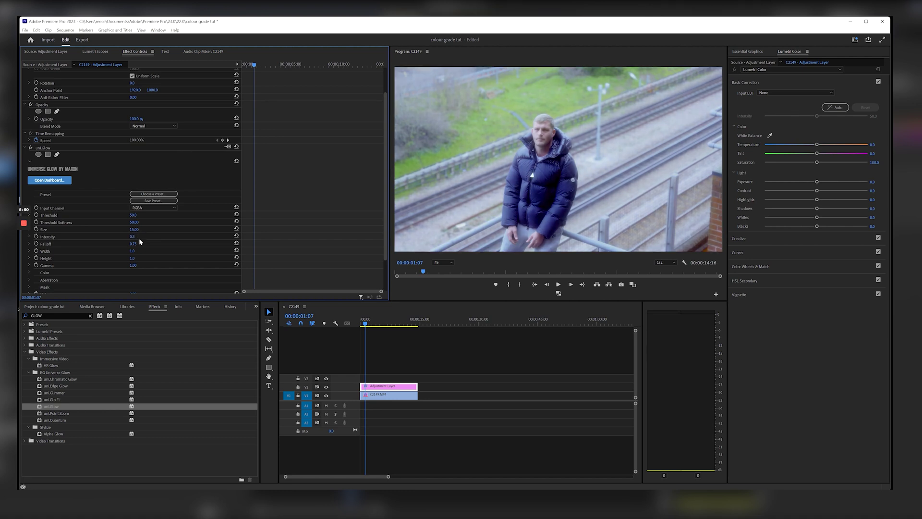
{"action": "left_click", "coordinate": [134, 236]}
{"action": "type", "text": "0.2"}
{"action": "key", "text": "Return"}
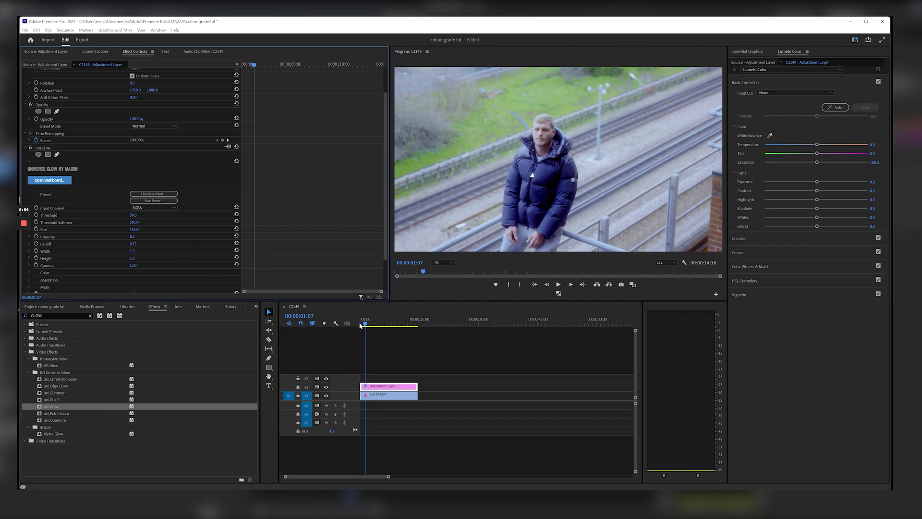
{"action": "left_click", "coordinate": [361, 324]}
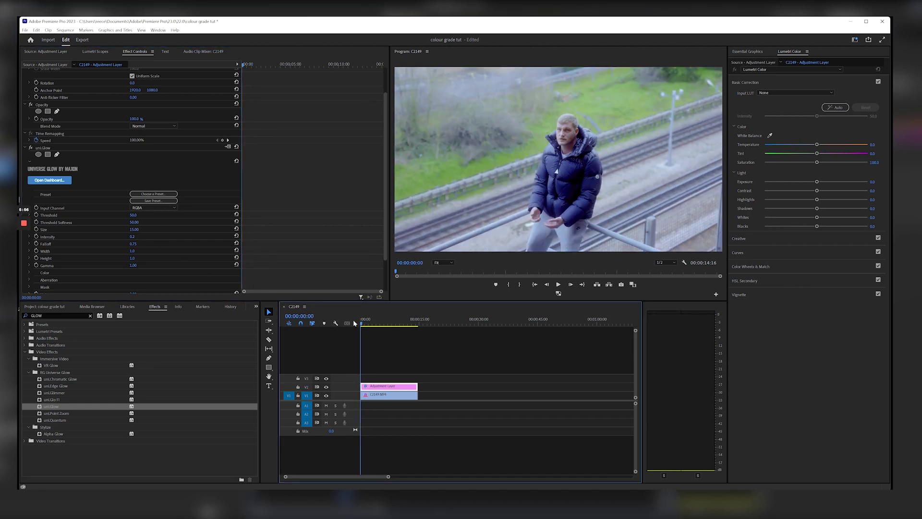
- Review the glowing sequence, then delete the Adjustment Layer clip from V2
{"action": "key", "text": "space"}
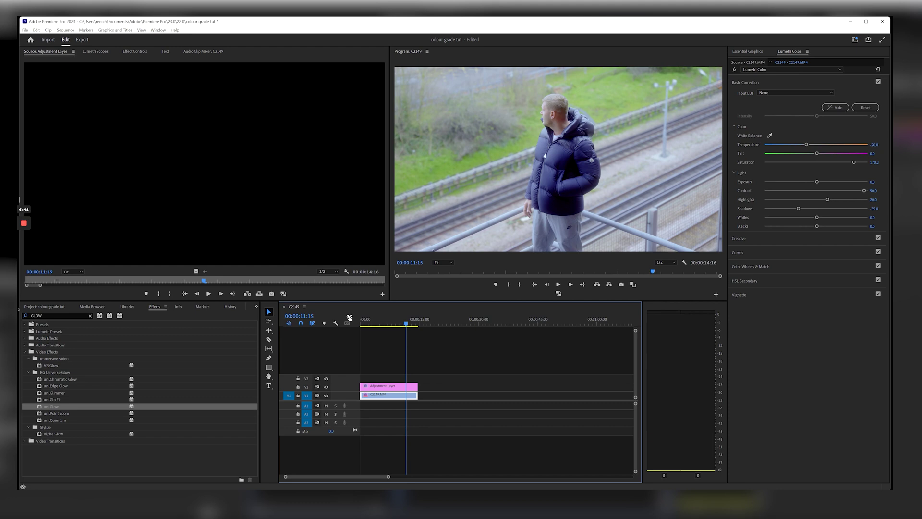
{"action": "left_click", "coordinate": [382, 321]}
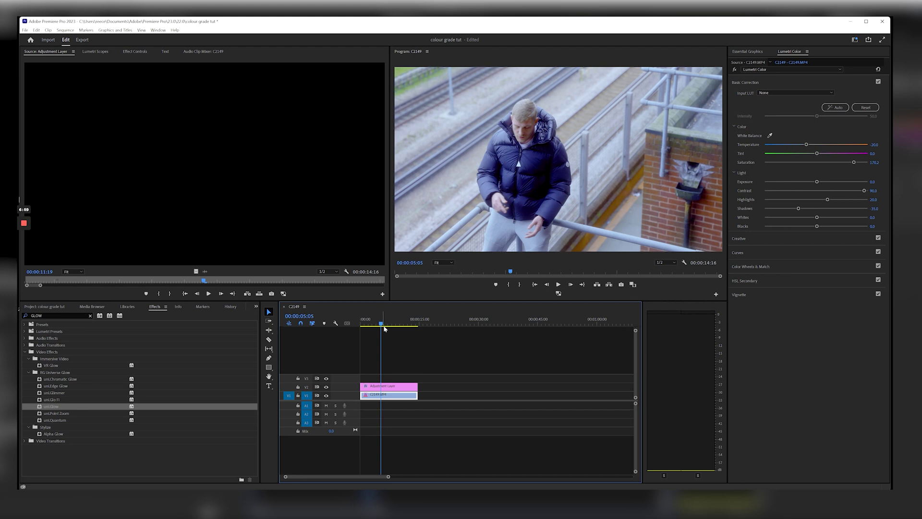
{"action": "left_click", "coordinate": [398, 387]}
{"action": "key", "text": "Delete"}
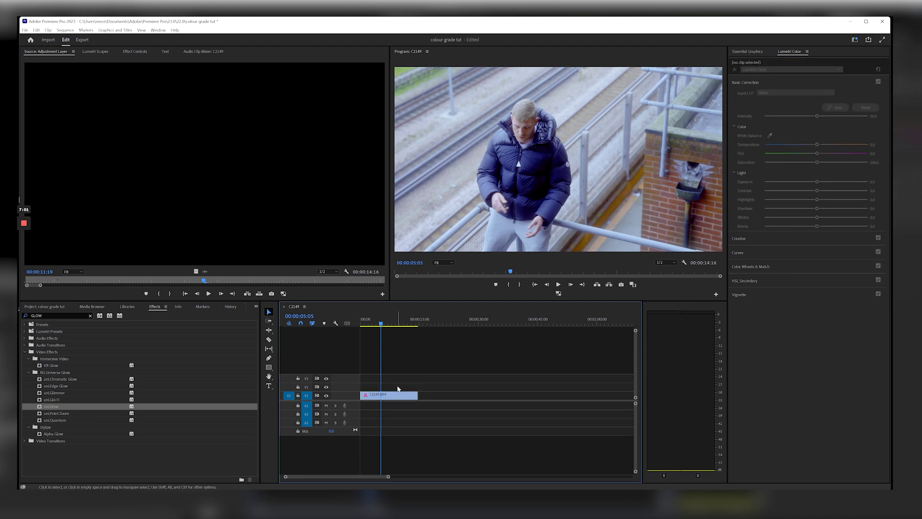
{"action": "left_click", "coordinate": [398, 395]}
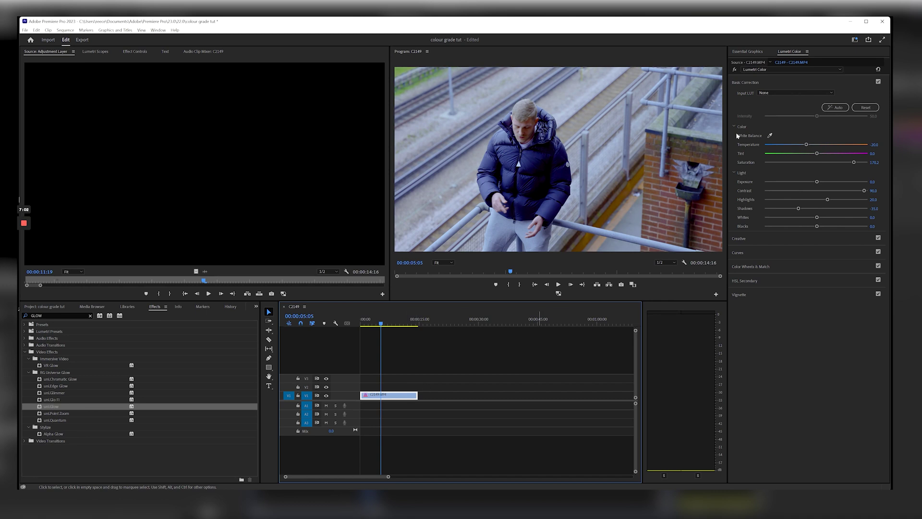
- Reset Basic Correction and return Creative Vibrance and Shadow Tint to neutral
{"action": "left_click", "coordinate": [867, 110]}
{"action": "left_click", "coordinate": [769, 240]}
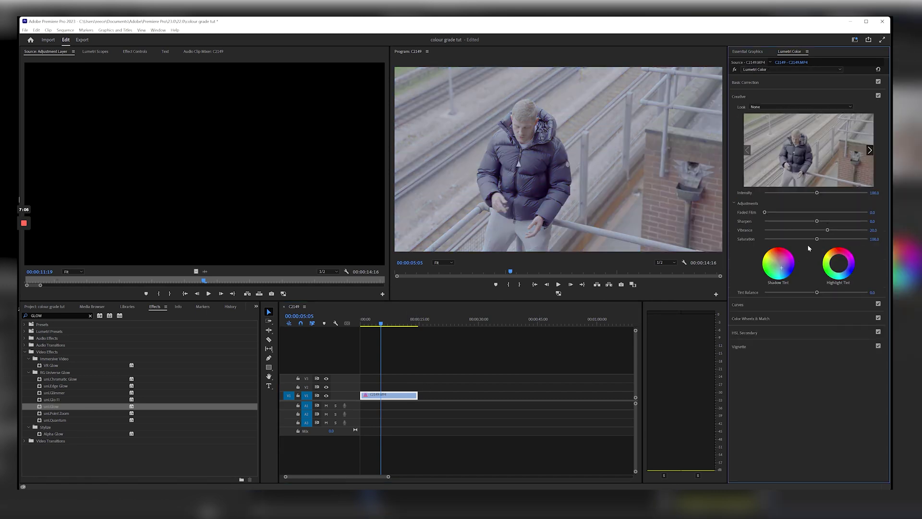
{"action": "double_click", "coordinate": [827, 231]}
{"action": "double_click", "coordinate": [782, 266]}
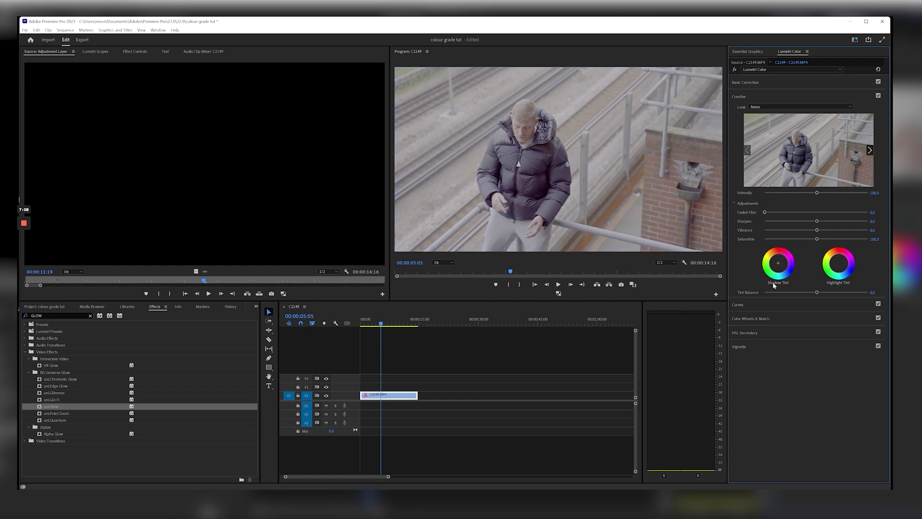
- Check the RGB Curves on the luma channel, then return to Basic Correction
{"action": "left_click", "coordinate": [757, 306]}
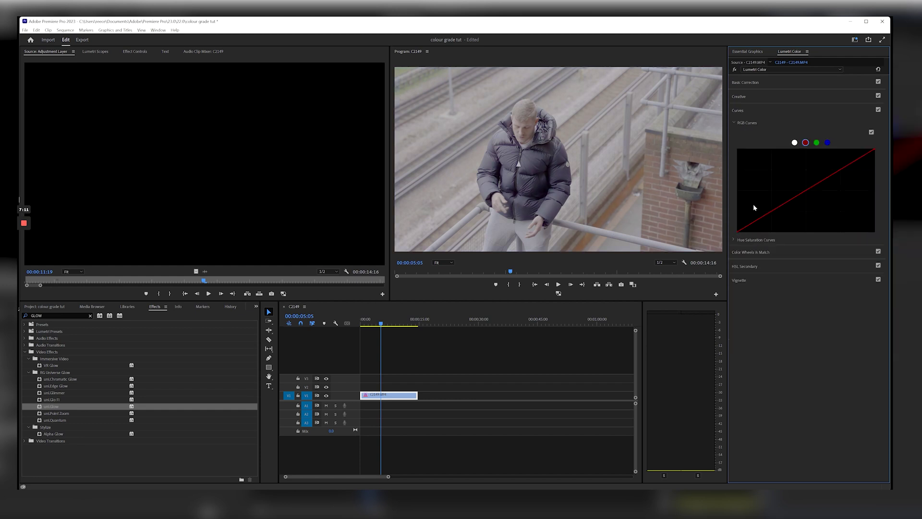
{"action": "left_click", "coordinate": [794, 143]}
{"action": "left_click", "coordinate": [769, 82]}
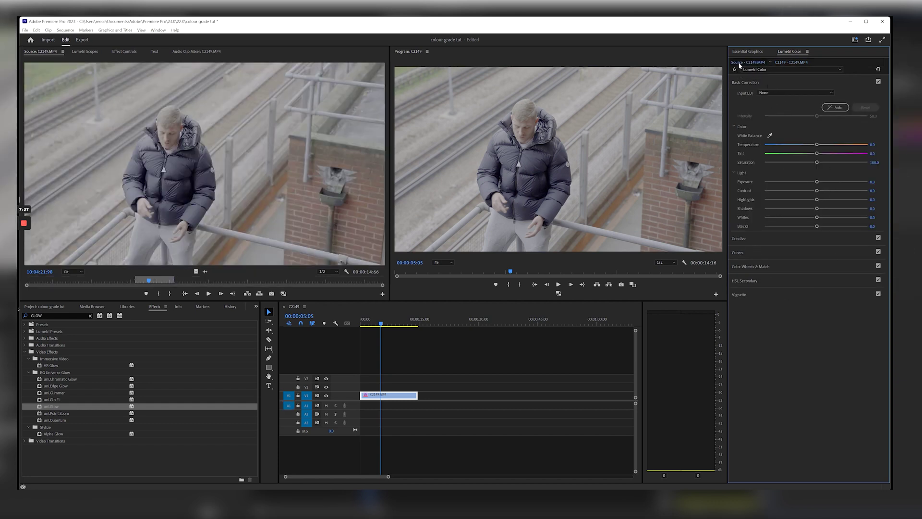
- Load XAVI CLOUDY.cube as the Input LUT on the C2149.MP4 source clip
{"action": "left_click", "coordinate": [742, 62]}
{"action": "left_click", "coordinate": [780, 95]}
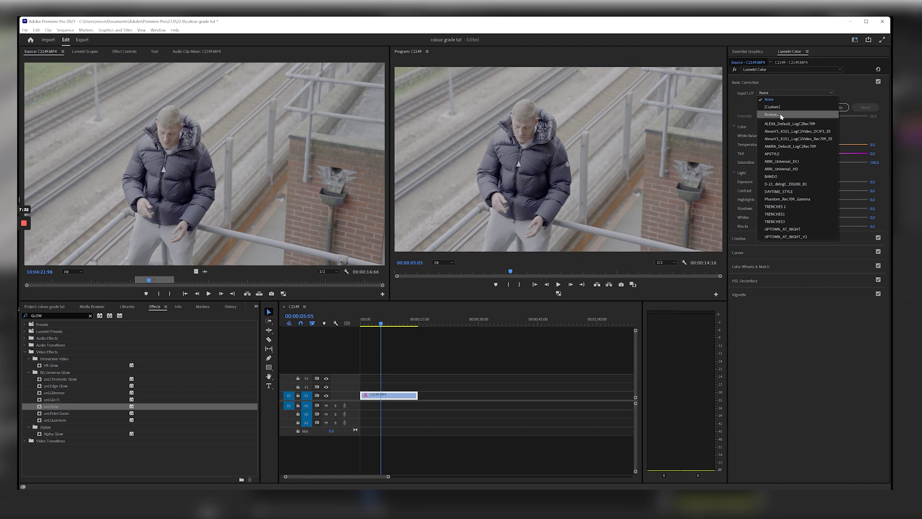
{"action": "left_click", "coordinate": [781, 115]}
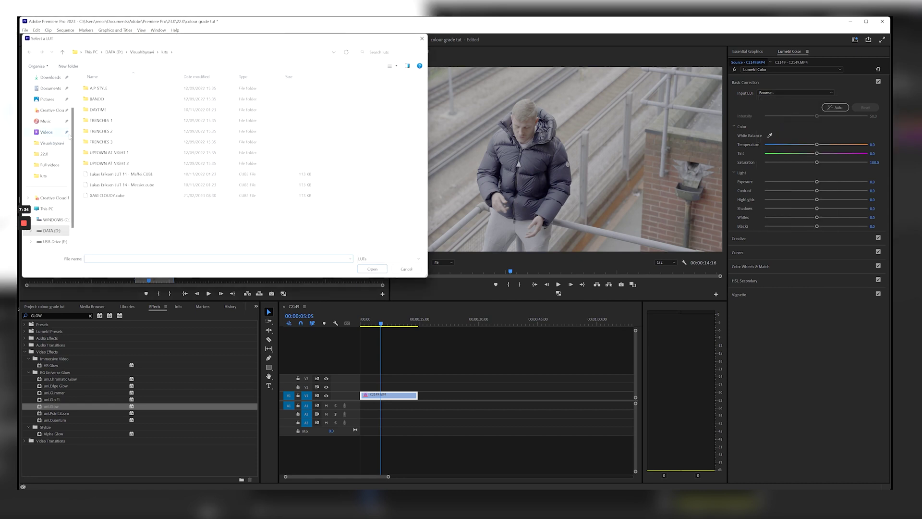
{"action": "left_click", "coordinate": [121, 197]}
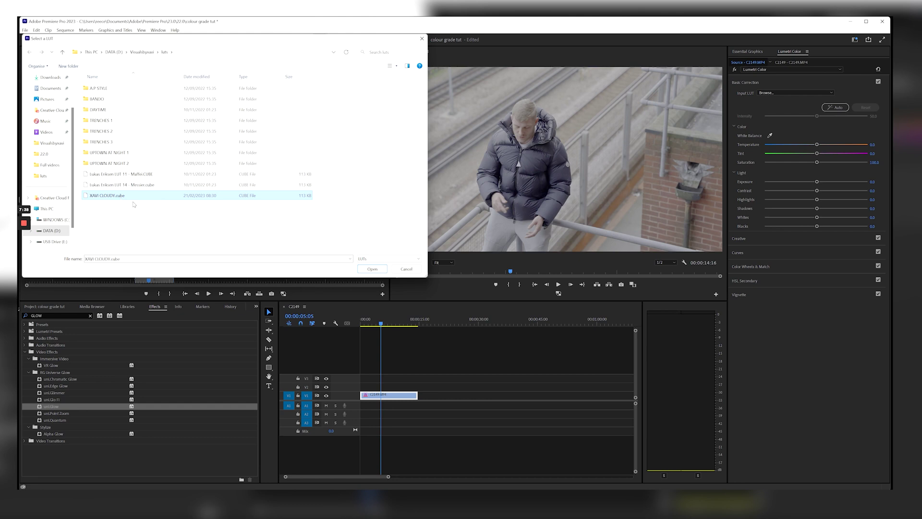
{"action": "left_click", "coordinate": [370, 272]}
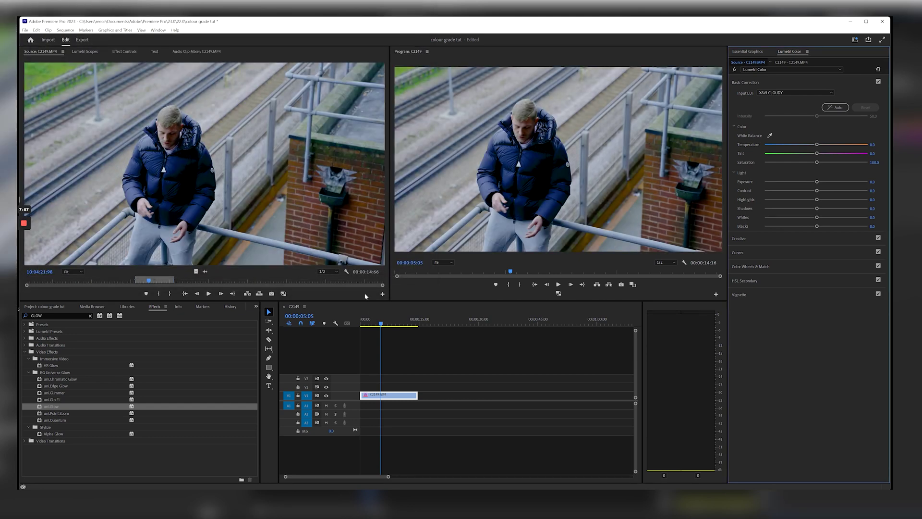
- Play the sequence from the start to review the LUT look
{"action": "left_click", "coordinate": [359, 320]}
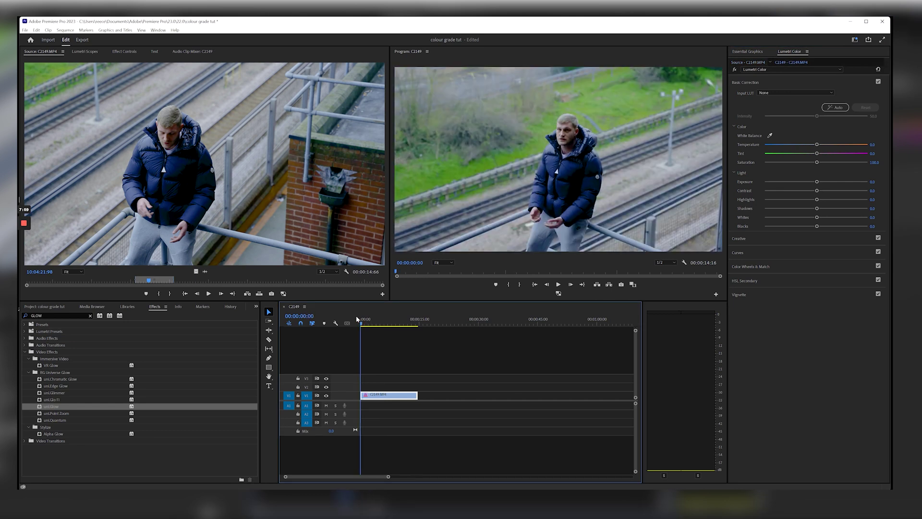
{"action": "key", "text": "space"}
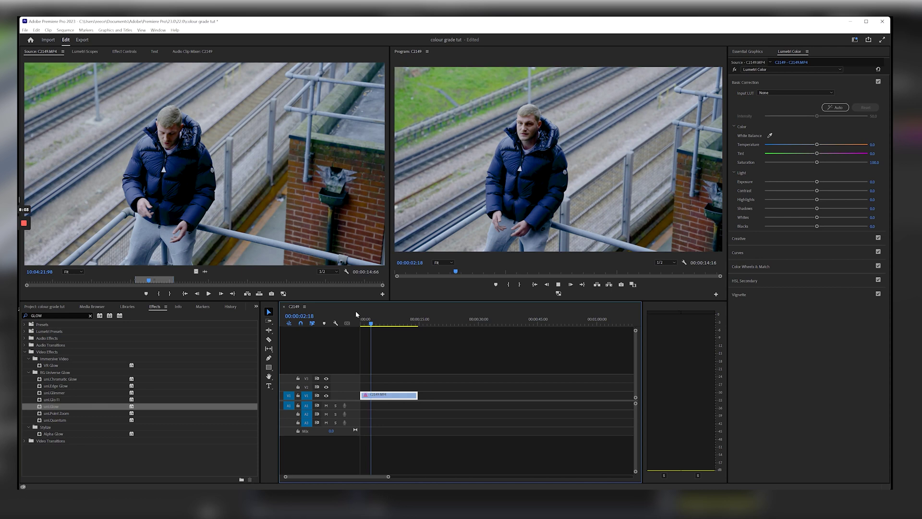
{"action": "key", "text": "space"}
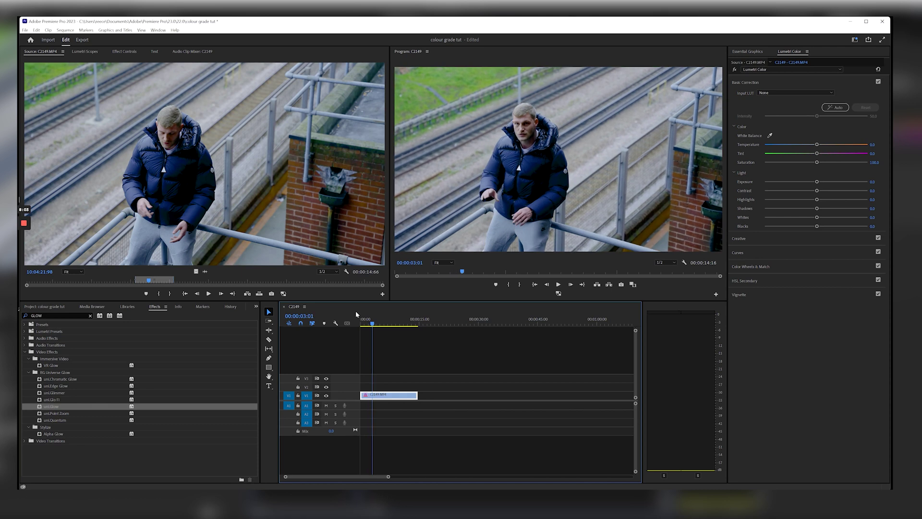
- On the C2149.MP4 source grade, set Contrast to 35.0 and Shadows to 15
{"action": "left_click", "coordinate": [754, 62]}
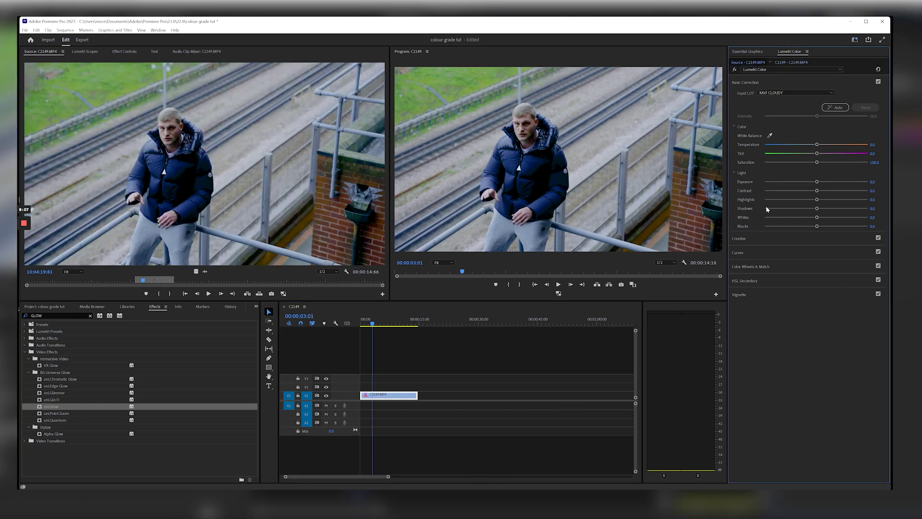
{"action": "left_click_drag", "start_coordinate": [816, 190], "coordinate": [836, 191]}
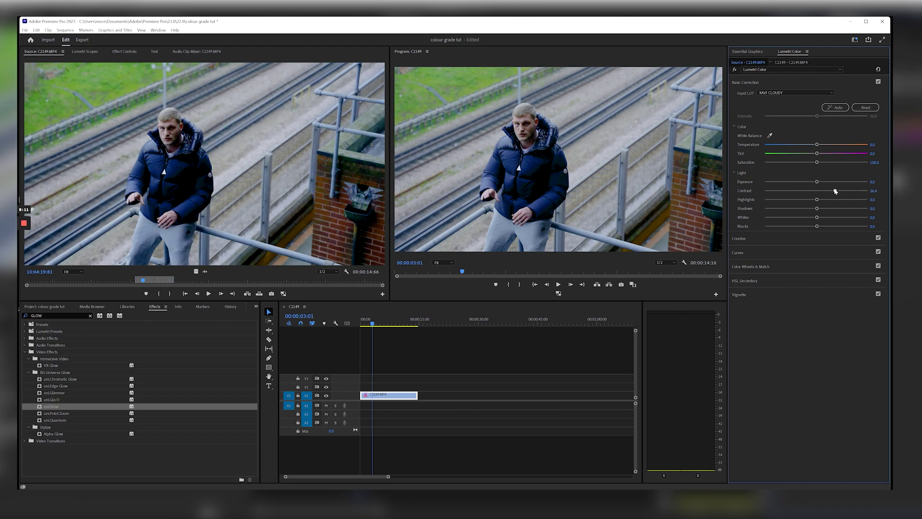
{"action": "left_click", "coordinate": [874, 191]}
{"action": "type", "text": "35"}
{"action": "key", "text": "Return"}
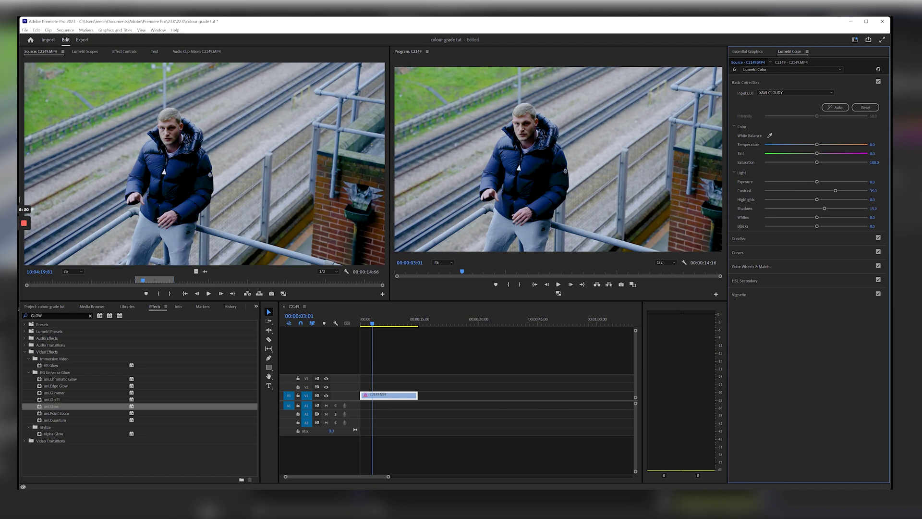
{"action": "left_click", "coordinate": [874, 208]}
{"action": "type", "text": "15"}
{"action": "key", "text": "Return"}
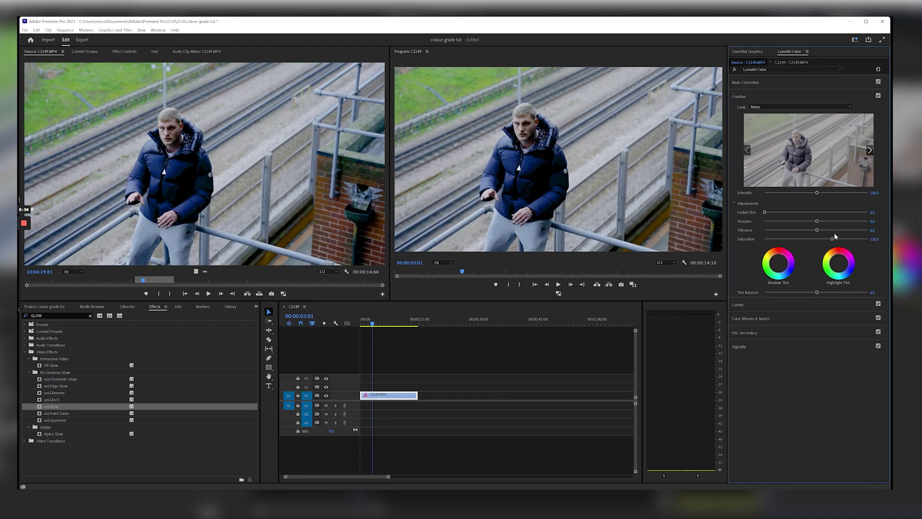
- Boost Saturation to 120 and lift the red curve's shadow point slightly
{"action": "left_click", "coordinate": [760, 83]}
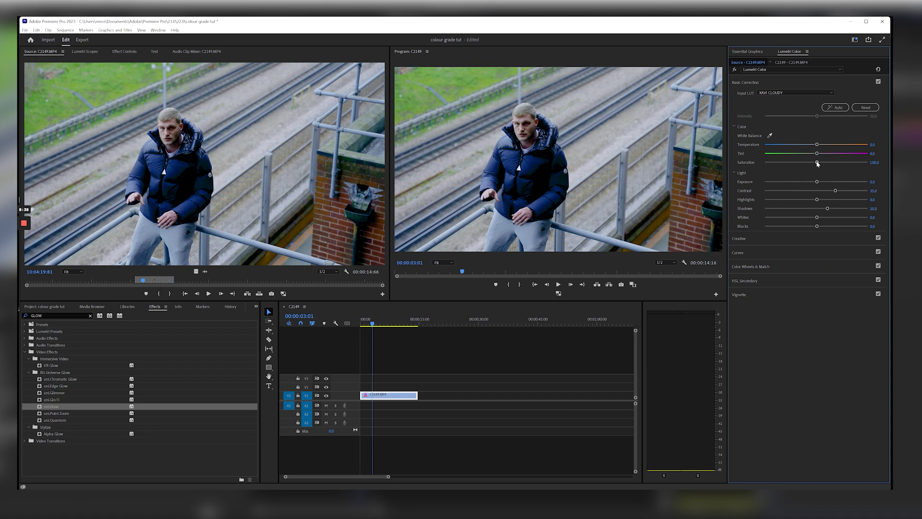
{"action": "left_click_drag", "start_coordinate": [818, 163], "coordinate": [838, 163]}
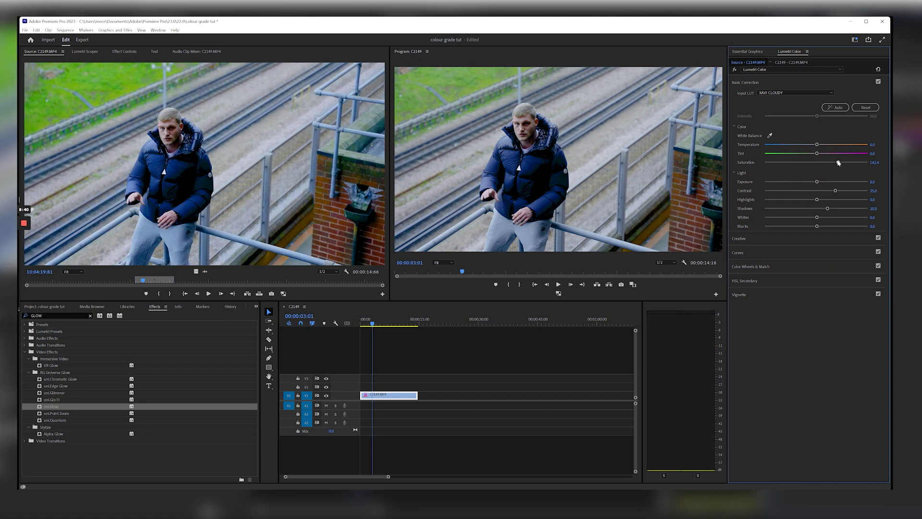
{"action": "left_click", "coordinate": [738, 252]}
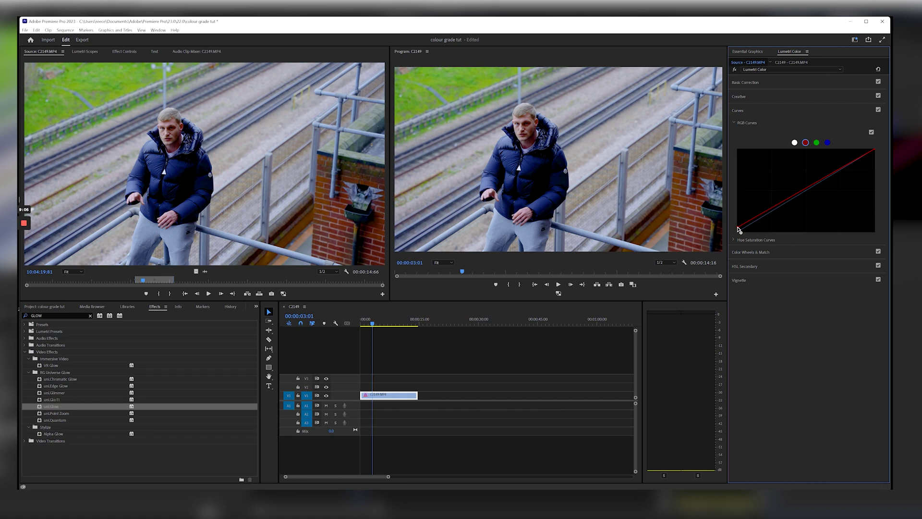
{"action": "left_click_drag", "start_coordinate": [740, 229], "coordinate": [739, 228]}
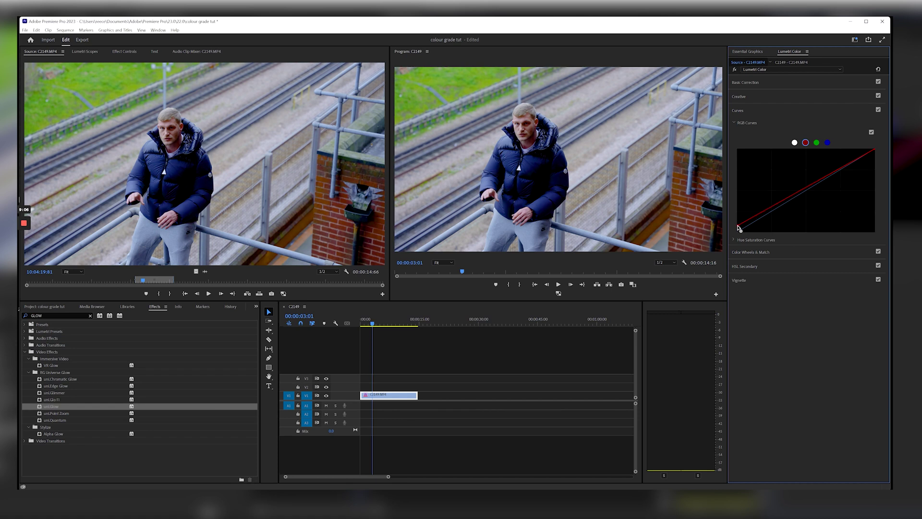
{"action": "left_click", "coordinate": [771, 81]}
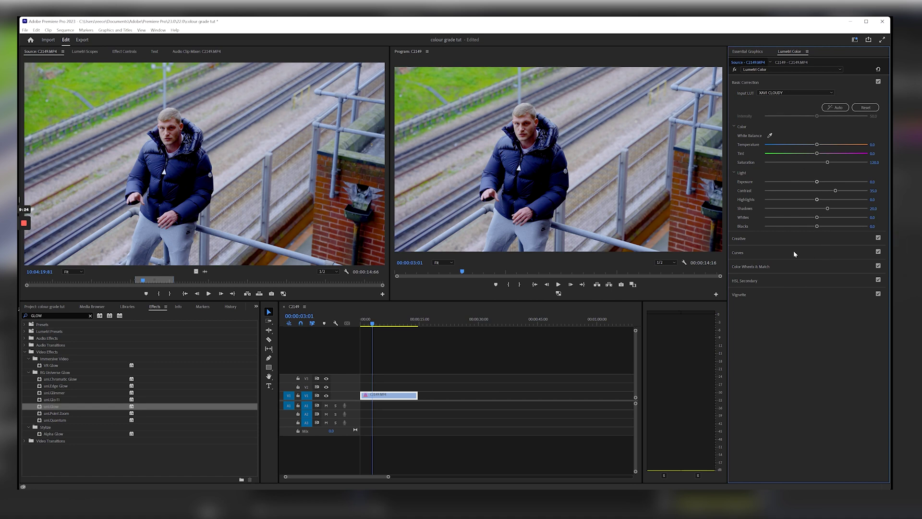
- Place the Adjustment Layer from the Project panel on V2 above C2149
{"action": "left_click", "coordinate": [53, 307]}
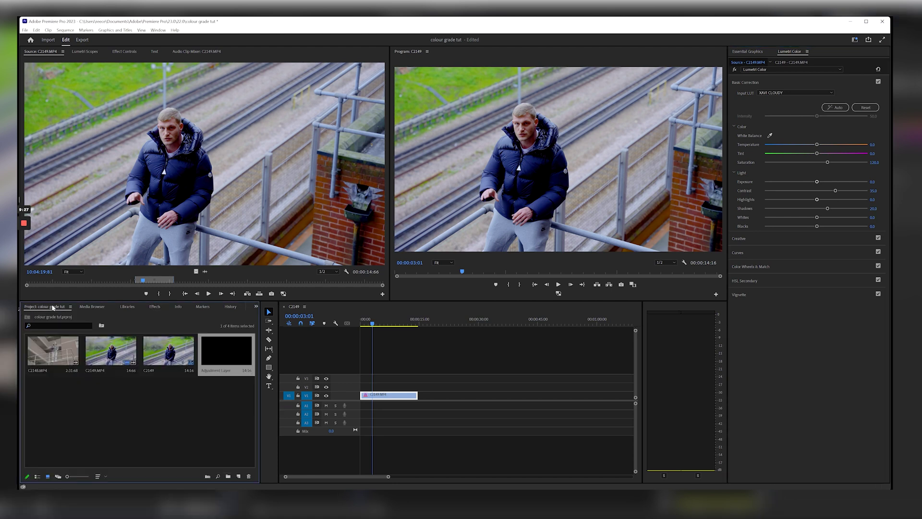
{"action": "double_click", "coordinate": [222, 350]}
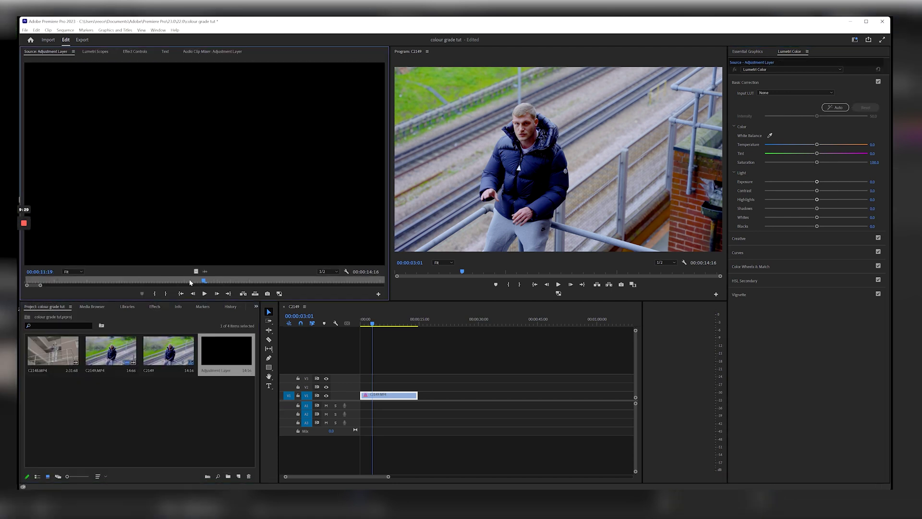
{"action": "left_click", "coordinate": [191, 283]}
{"action": "left_click", "coordinate": [155, 294]}
{"action": "left_click", "coordinate": [169, 293]}
{"action": "left_click_drag", "start_coordinate": [196, 271], "coordinate": [364, 386]}
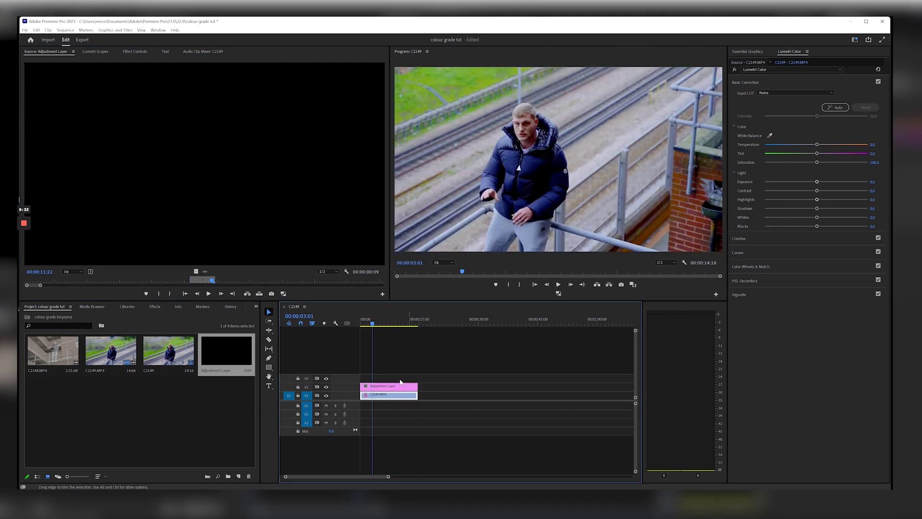
- Apply uni.Glow to the adjustment layer and show its Effect Controls
{"action": "left_click", "coordinate": [155, 306]}
{"action": "left_click_drag", "start_coordinate": [82, 409], "coordinate": [381, 386]}
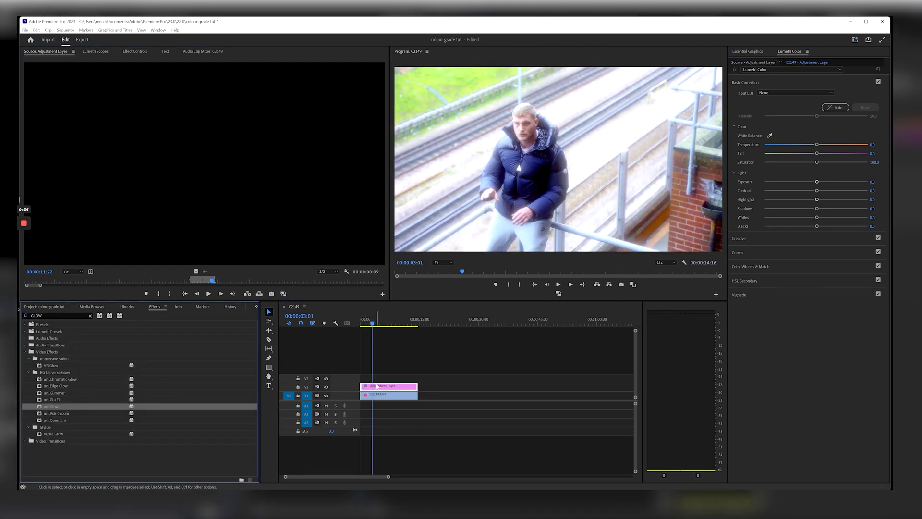
{"action": "left_click", "coordinate": [134, 51]}
- Lower uni.Glow Intensity to 0.2 and return the playhead to the start
{"action": "left_click", "coordinate": [134, 269]}
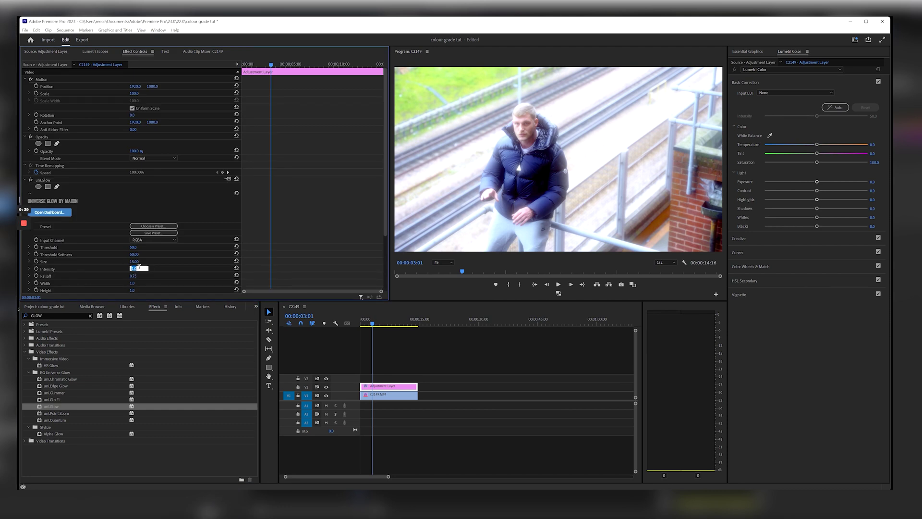
{"action": "key", "text": "BackSpace"}
{"action": "key", "text": "Return"}
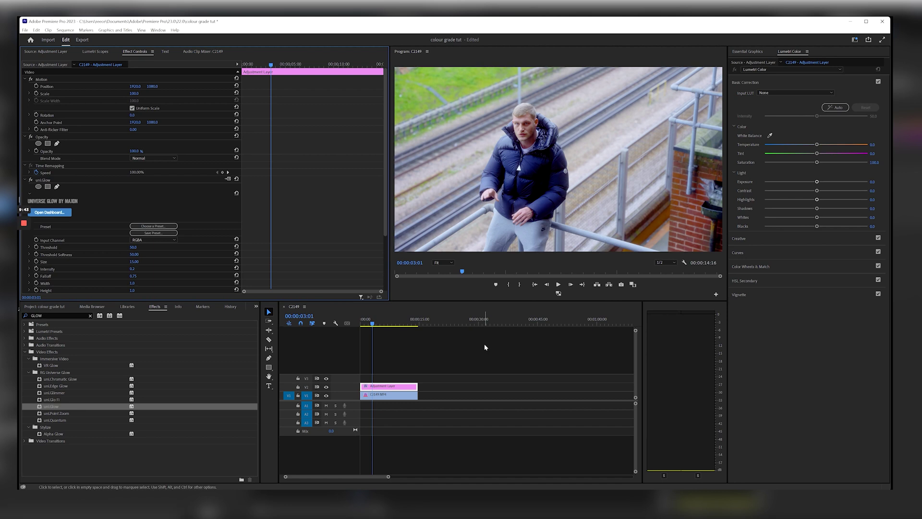
{"action": "left_click_drag", "start_coordinate": [377, 322], "coordinate": [356, 324]}
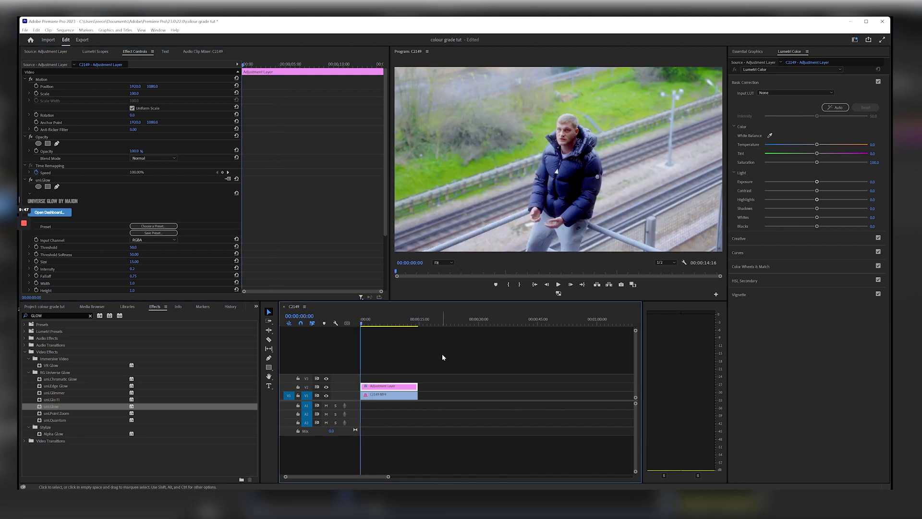
{"action": "key", "text": "space"}
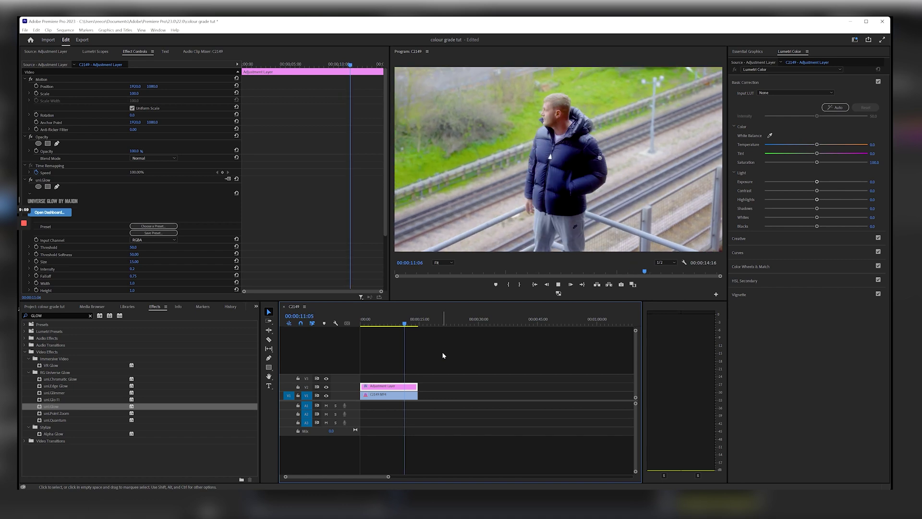
{"action": "key", "text": "space"}
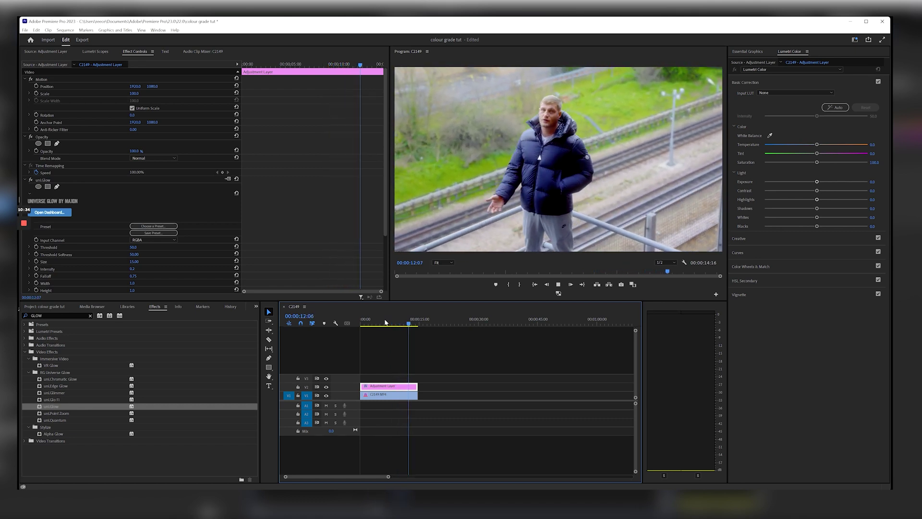
{"action": "left_click", "coordinate": [367, 320]}
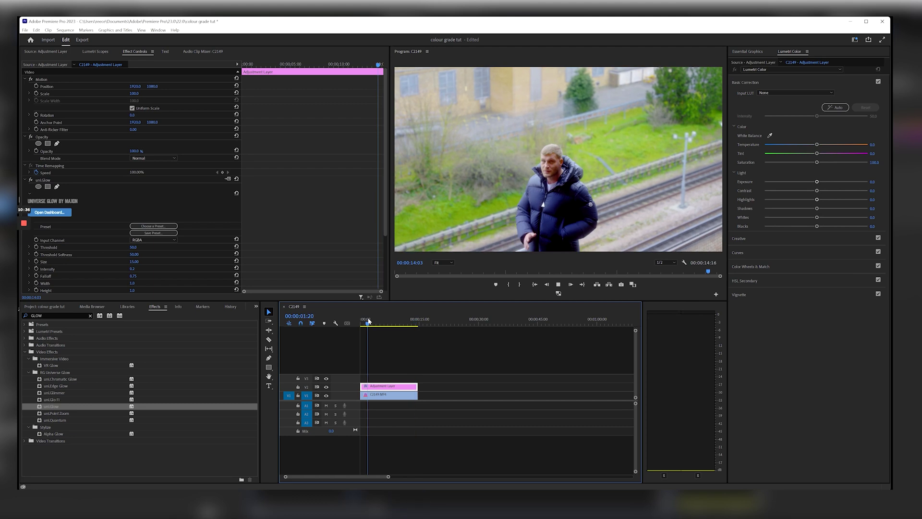